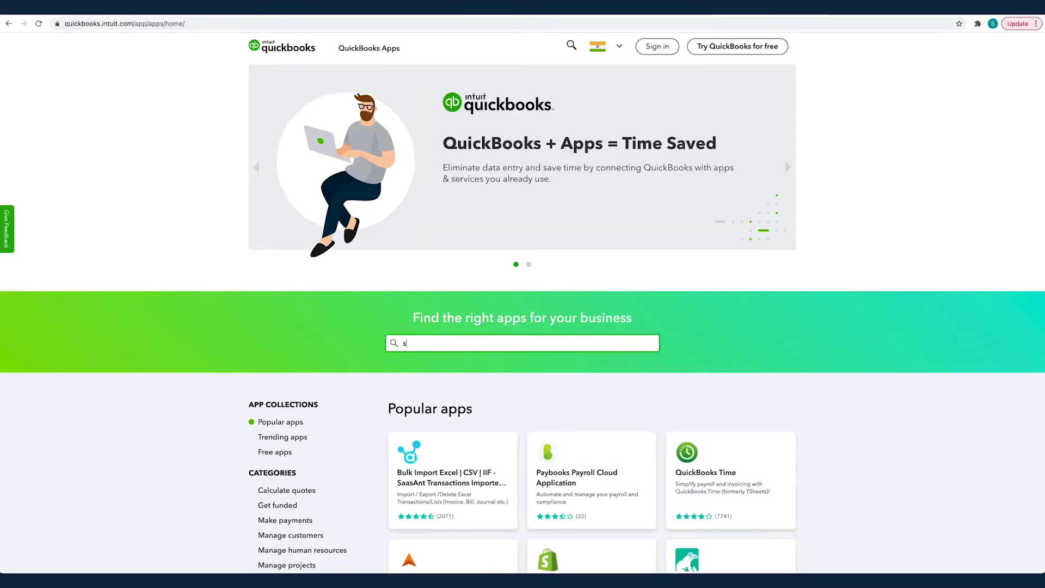
type("saasant transaction")
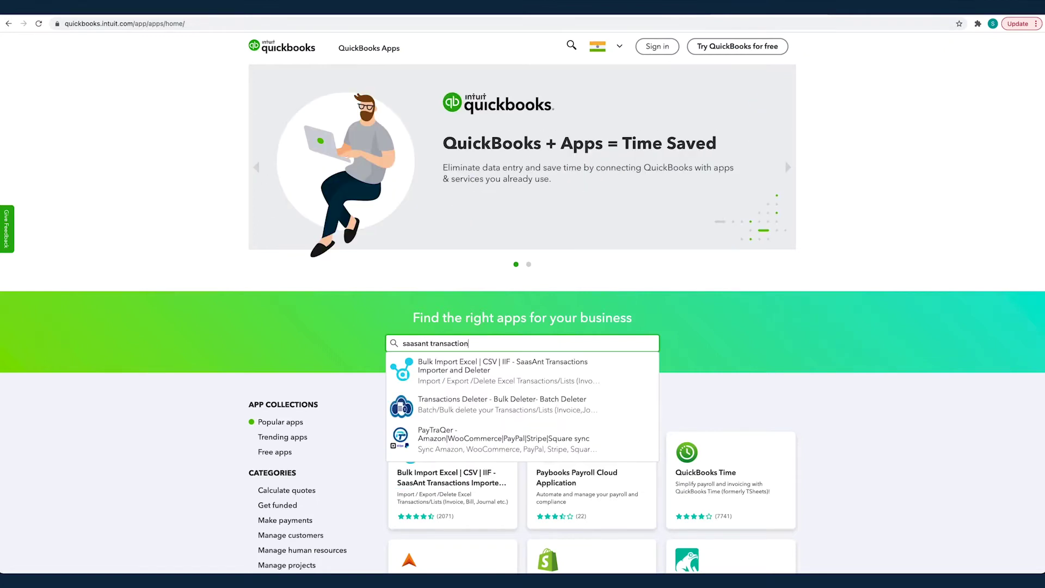
Open the SaasAnt Transactions bulk import app page from the search suggestion
left_click(471, 372)
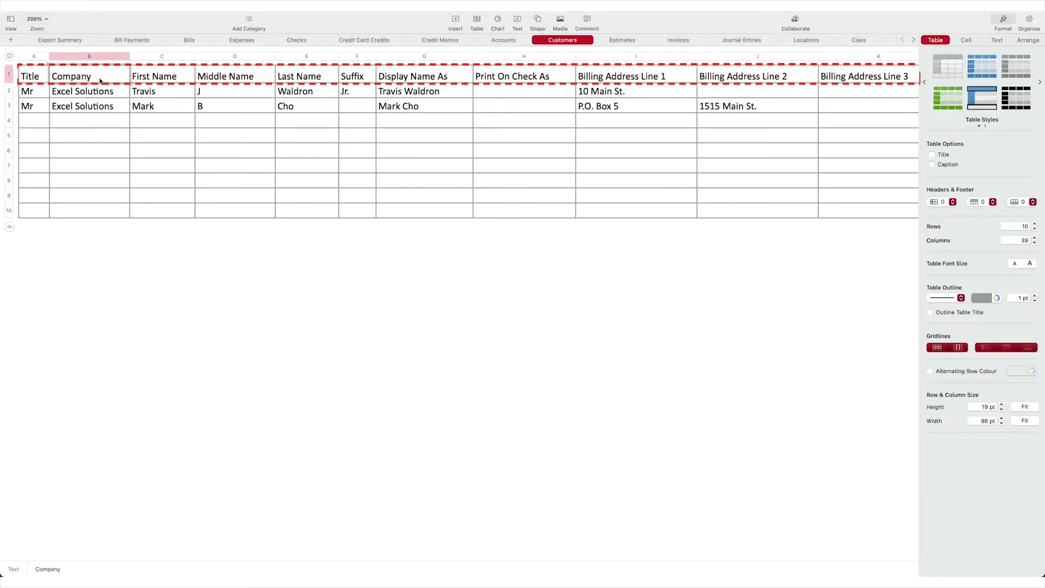
left_click(302, 363)
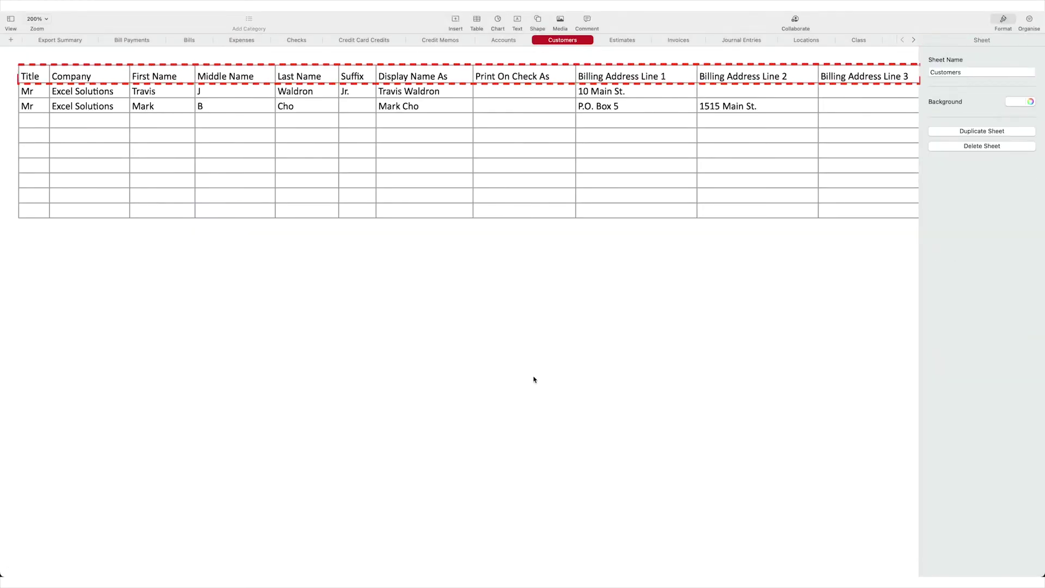
scroll(534, 378, "right", 10)
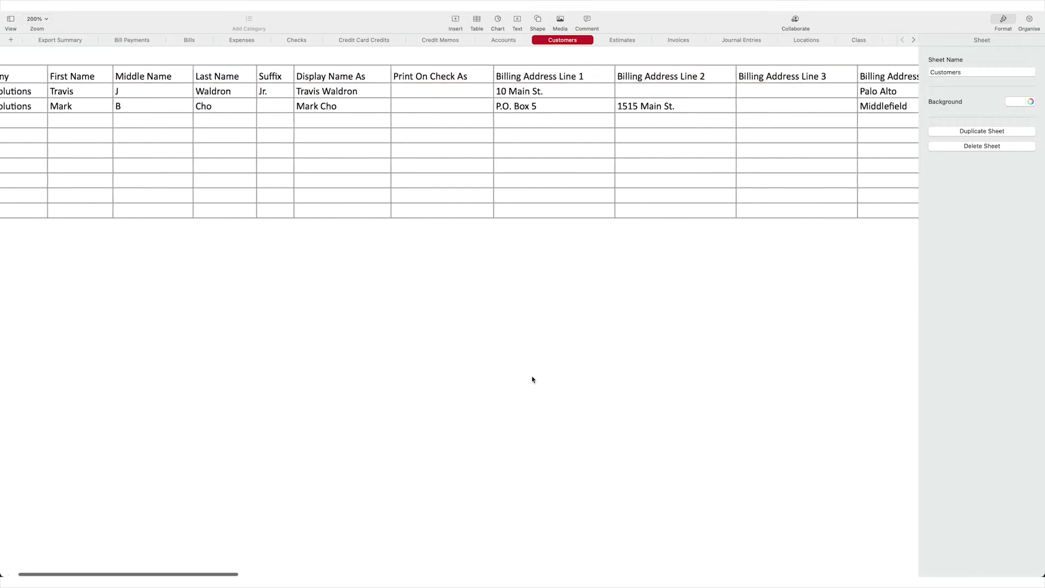
scroll(532, 379, "right", 10)
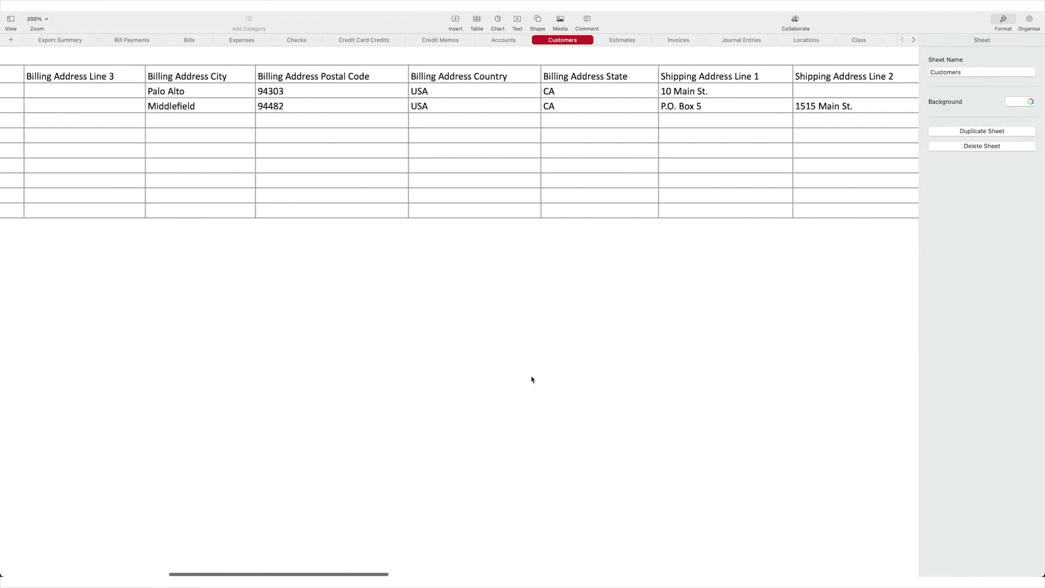
scroll(531, 379, "right", 10)
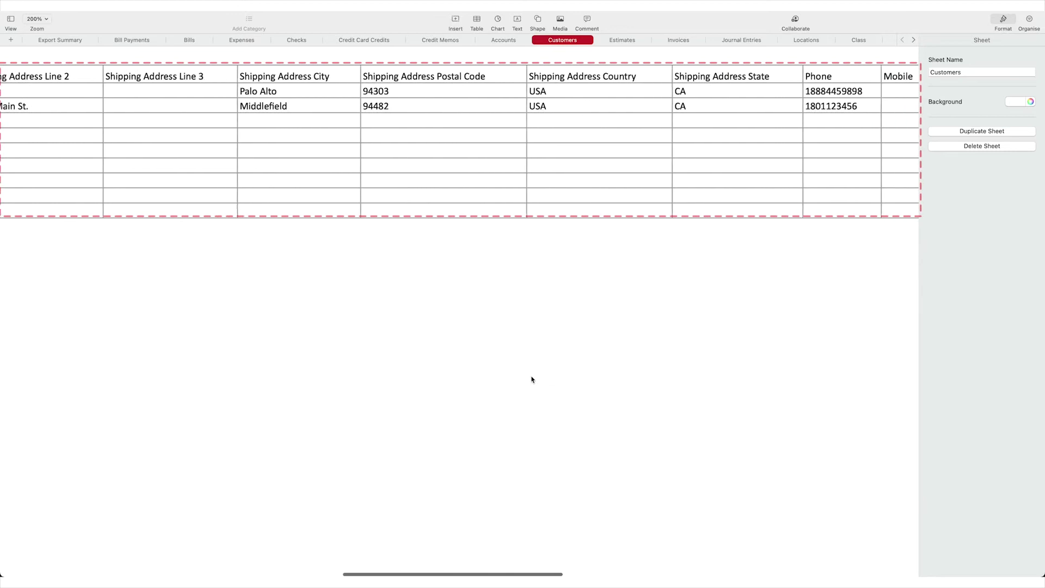
scroll(531, 379, "right", 10)
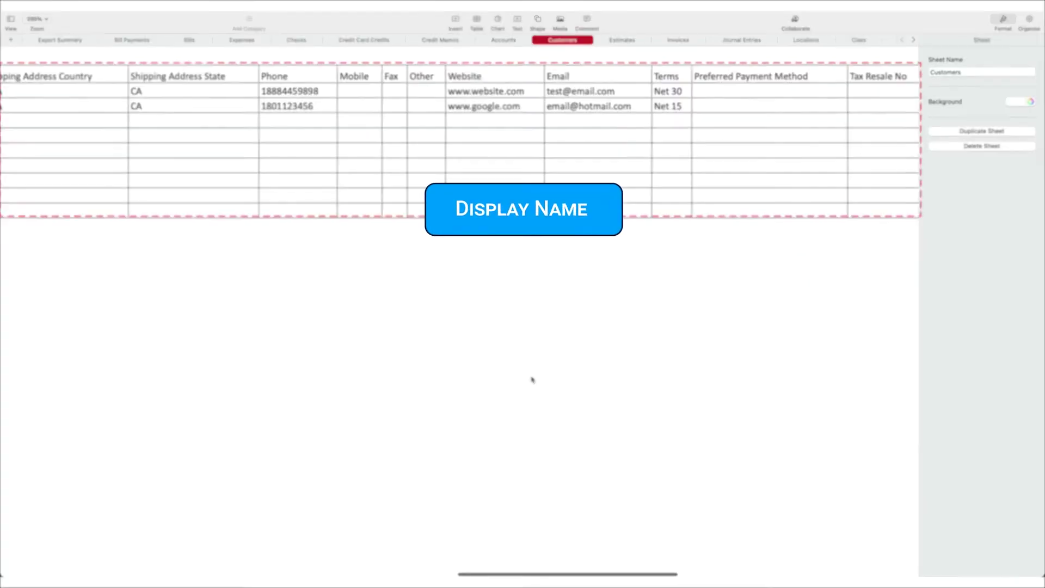
scroll(532, 379, "right", 10)
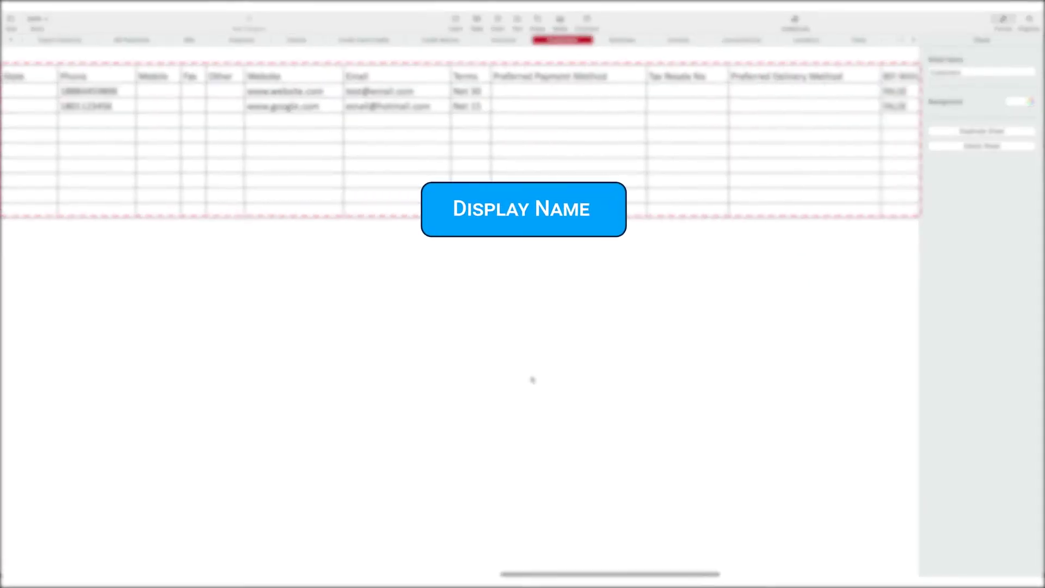
scroll(532, 379, "right", 10)
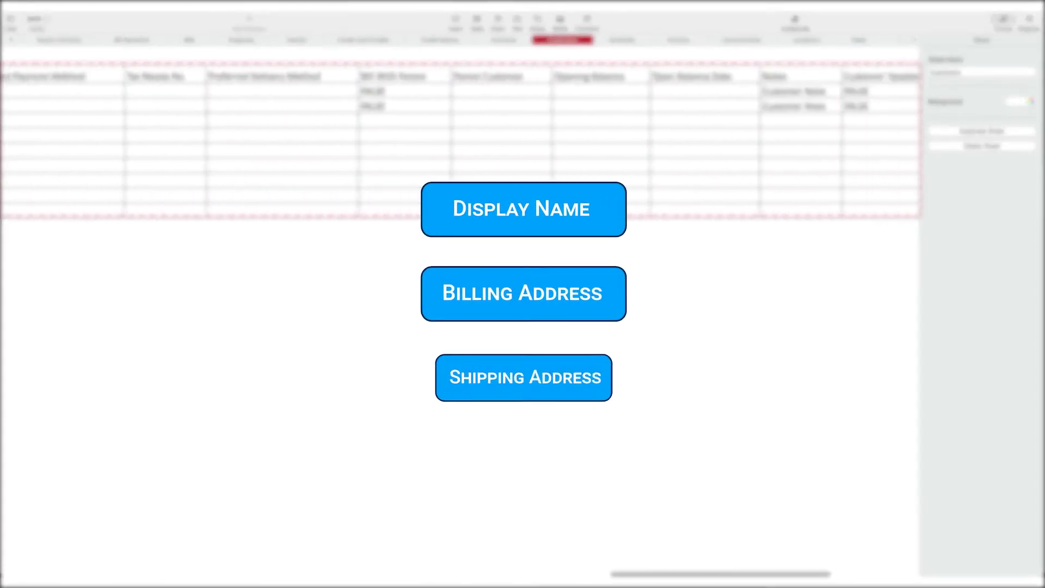
scroll(532, 379, "right", 5)
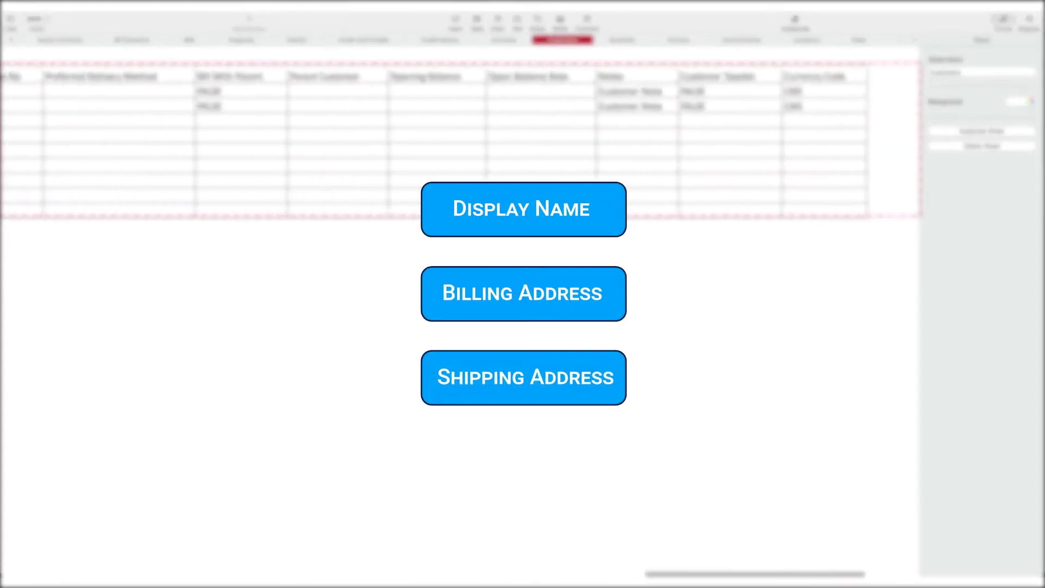
scroll(532, 379, "right", 5)
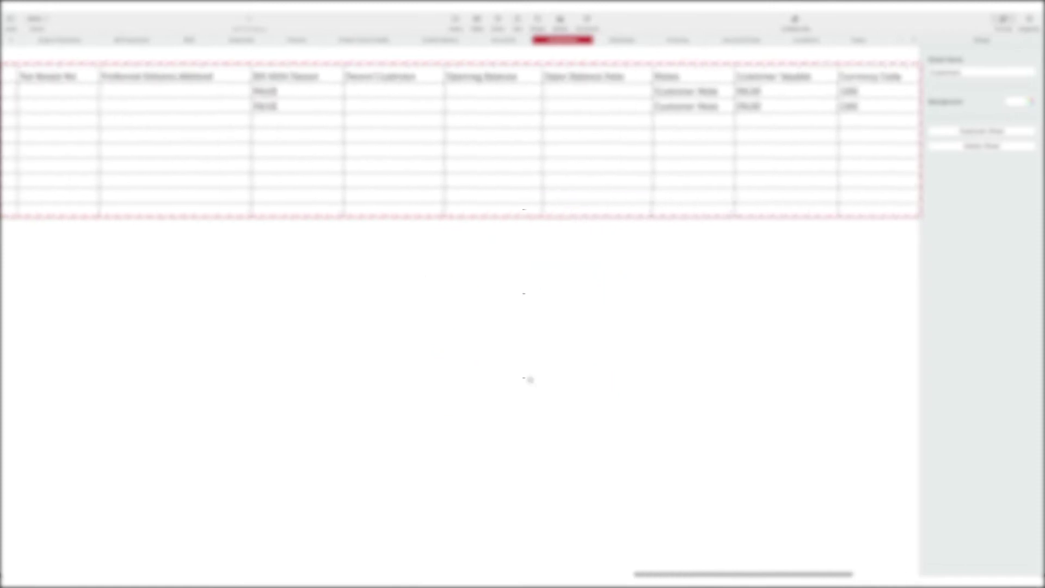
scroll(527, 379, "left", 10)
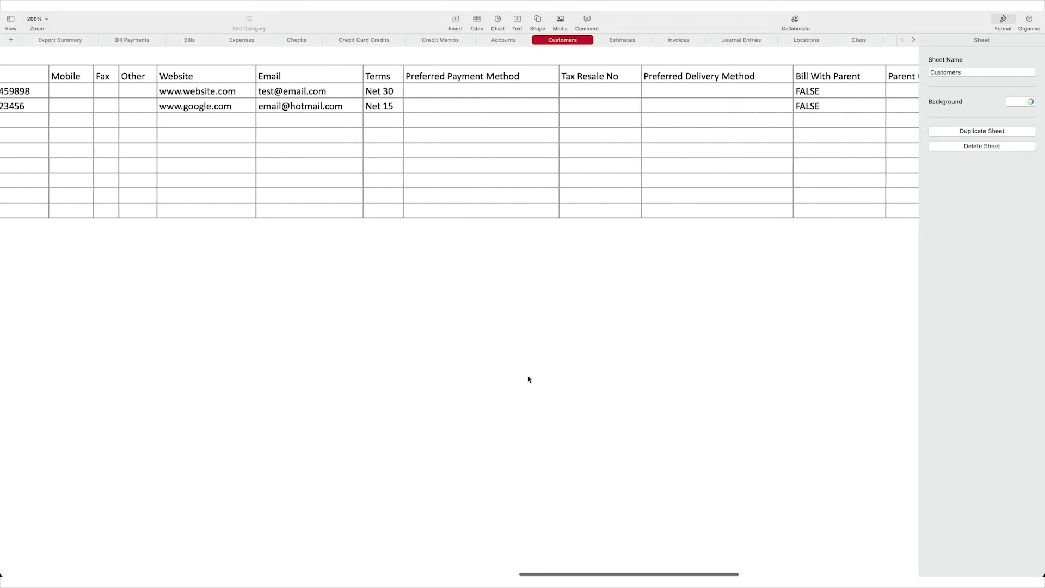
scroll(527, 378, "left", 5)
scroll(527, 380, "left", 5)
scroll(526, 379, "left", 5)
scroll(526, 379, "left", 5)
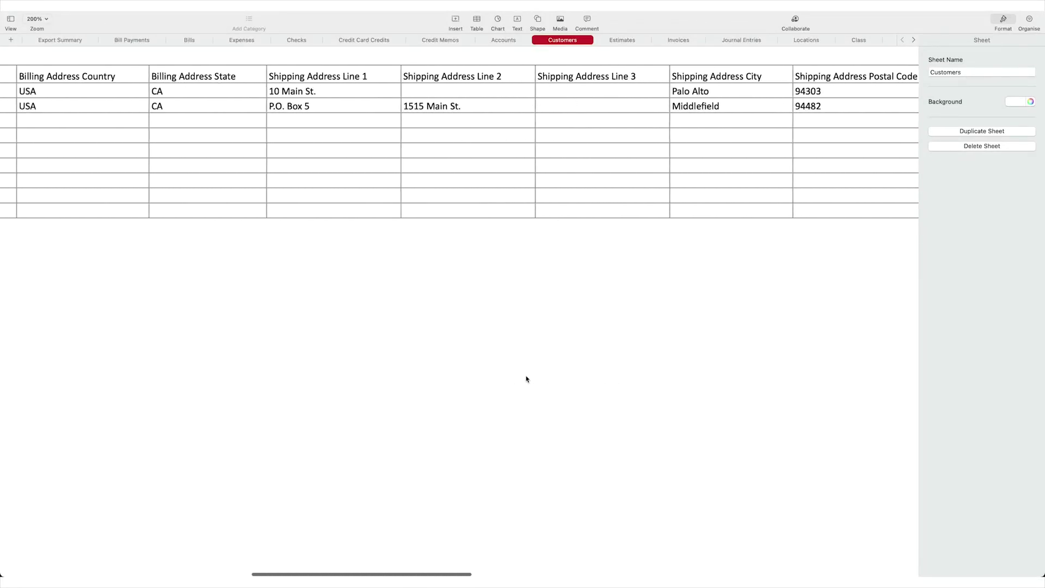
scroll(527, 380, "left", 5)
scroll(527, 379, "left", 5)
scroll(526, 379, "left", 5)
scroll(526, 378, "left", 2)
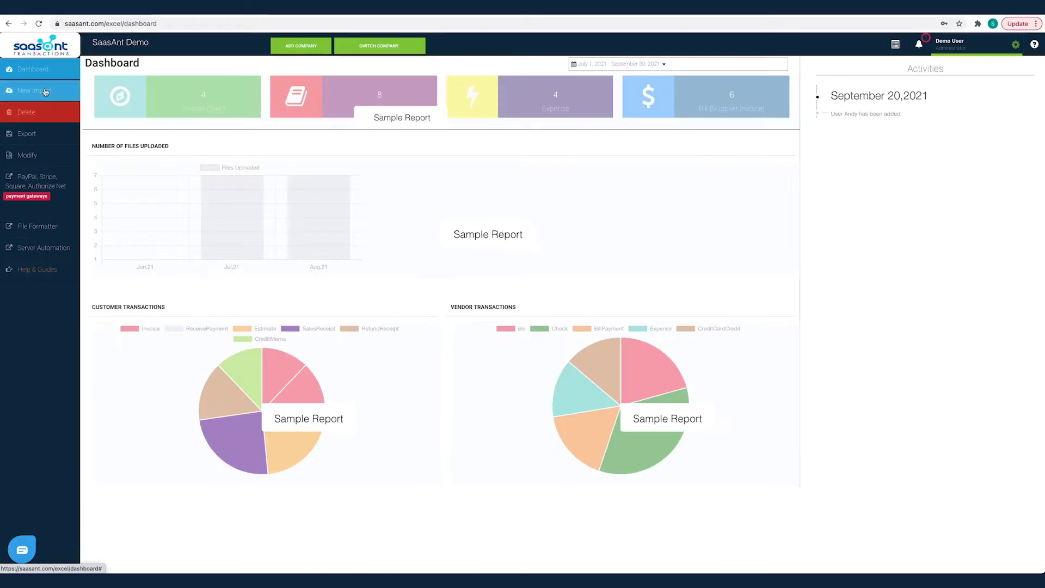
Start a new import and upload the Template.xlsx transactions workbook
left_click(37, 90)
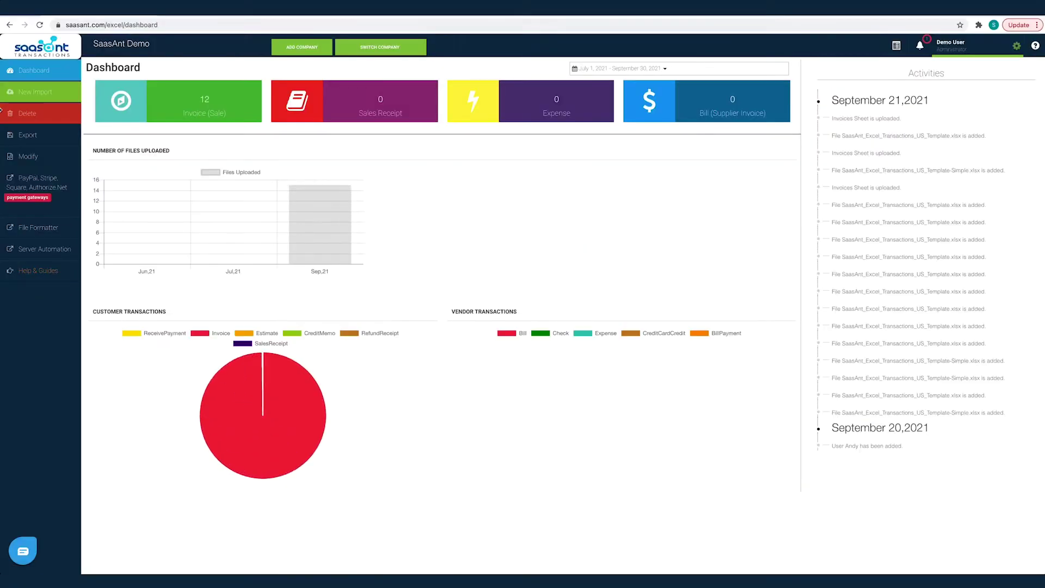
left_click(46, 92)
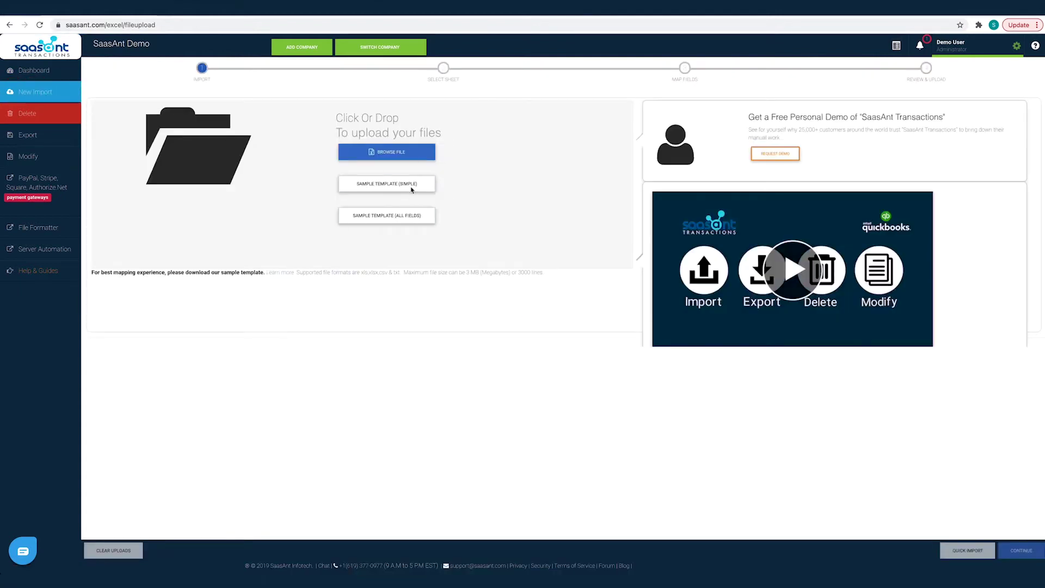
left_click(411, 152)
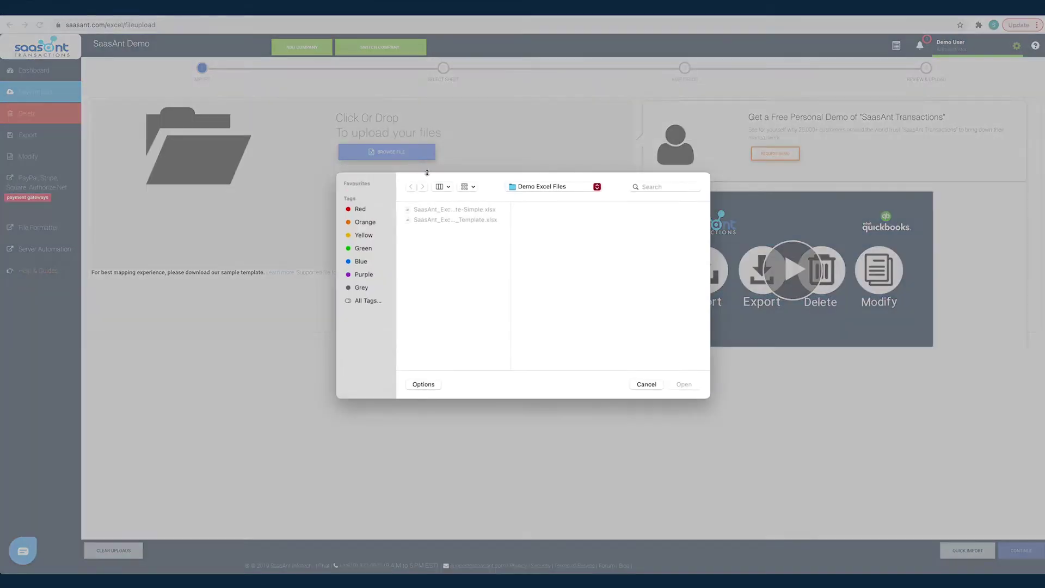
double_click(463, 221)
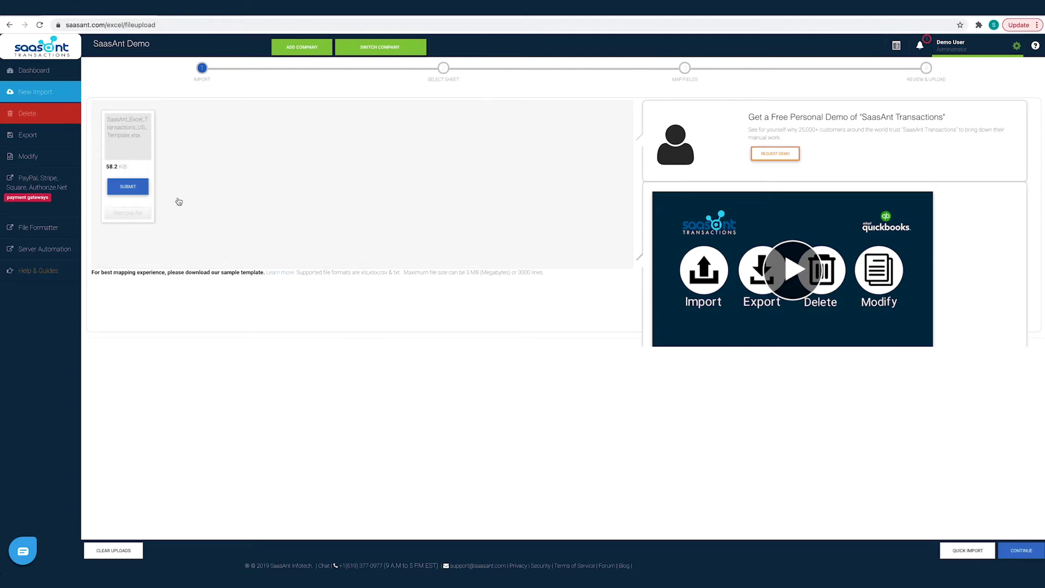
Continue, then choose the Customers sheet and import it as QuickBooks Customers
left_click(1022, 550)
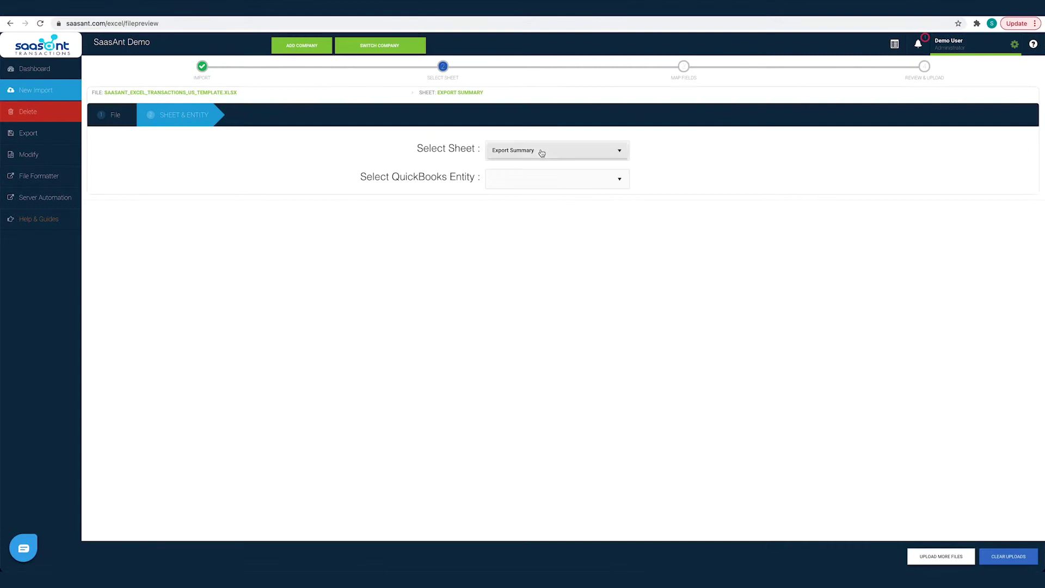
left_click(555, 150)
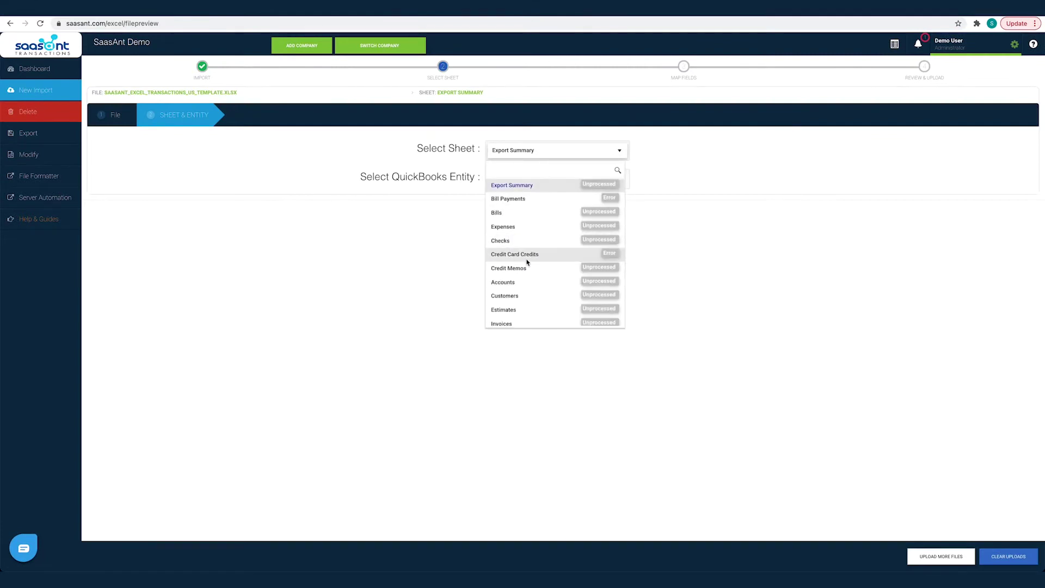
left_click(515, 301)
left_click(547, 177)
scroll(535, 302, "down", 3)
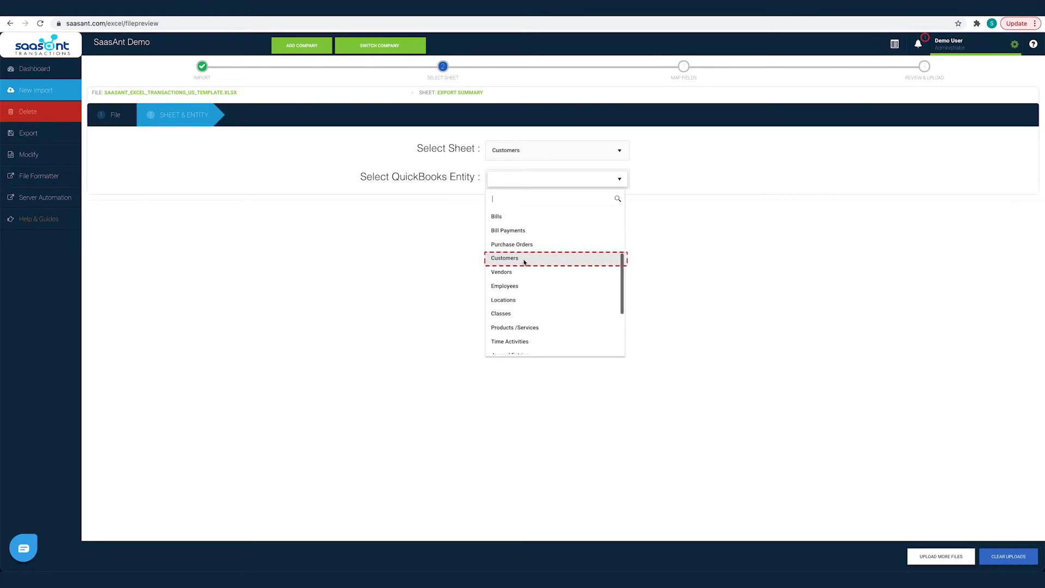
left_click(519, 261)
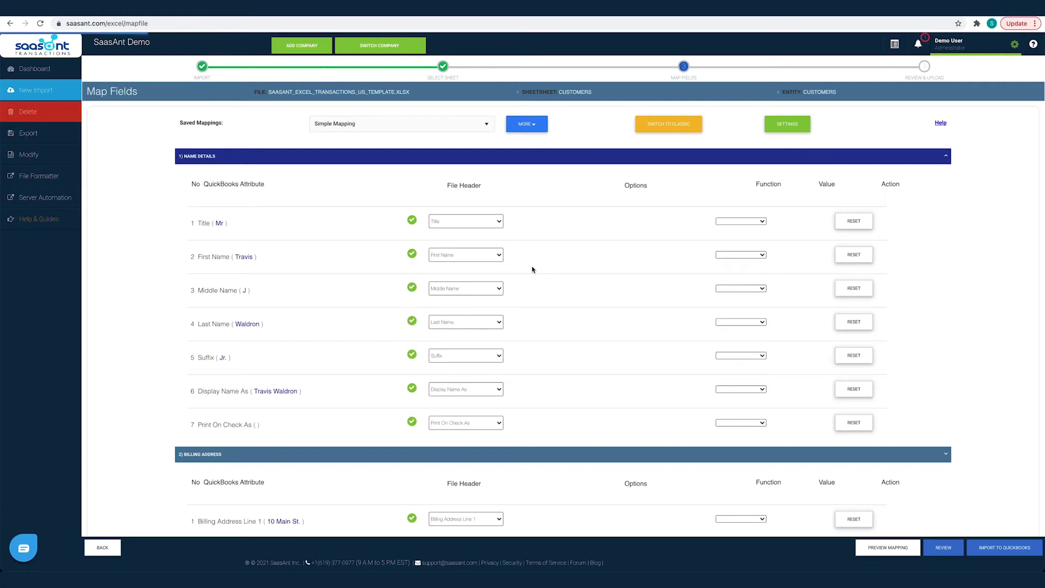
scroll(531, 289, "down", 3)
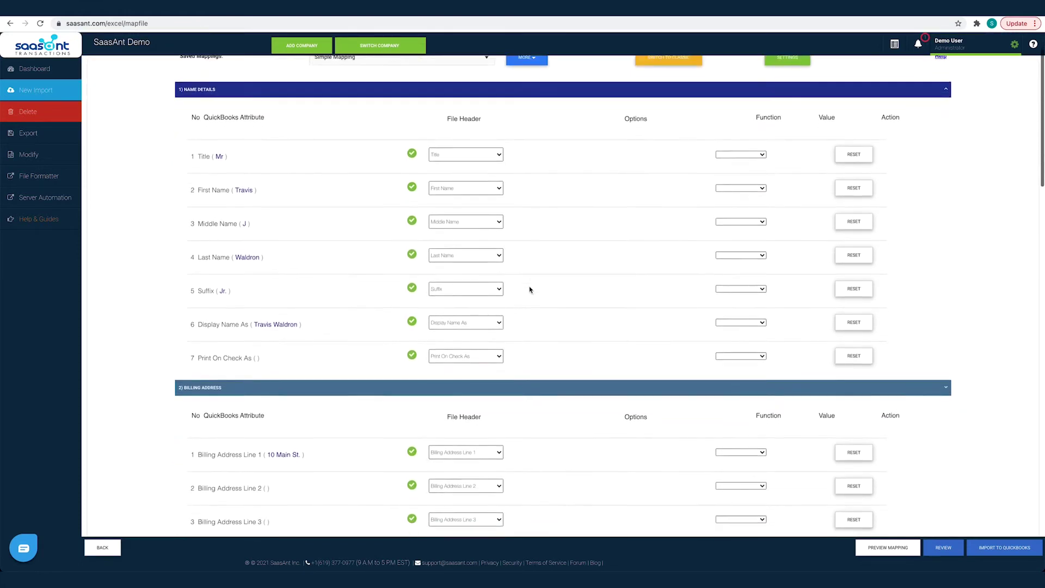
scroll(529, 289, "down", 3)
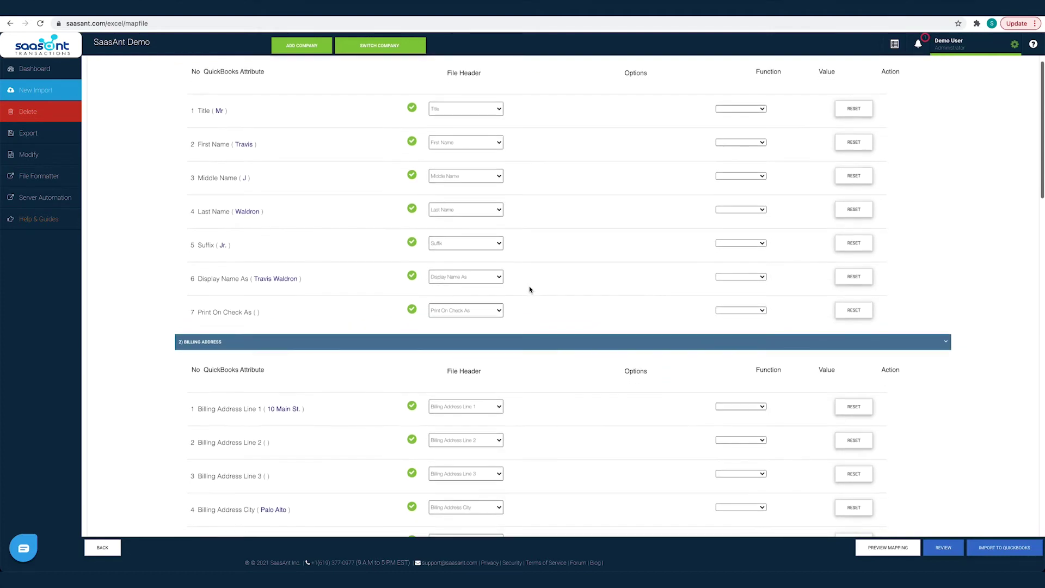
scroll(529, 286, "down", 3)
scroll(529, 286, "down", 3)
scroll(529, 285, "down", 10)
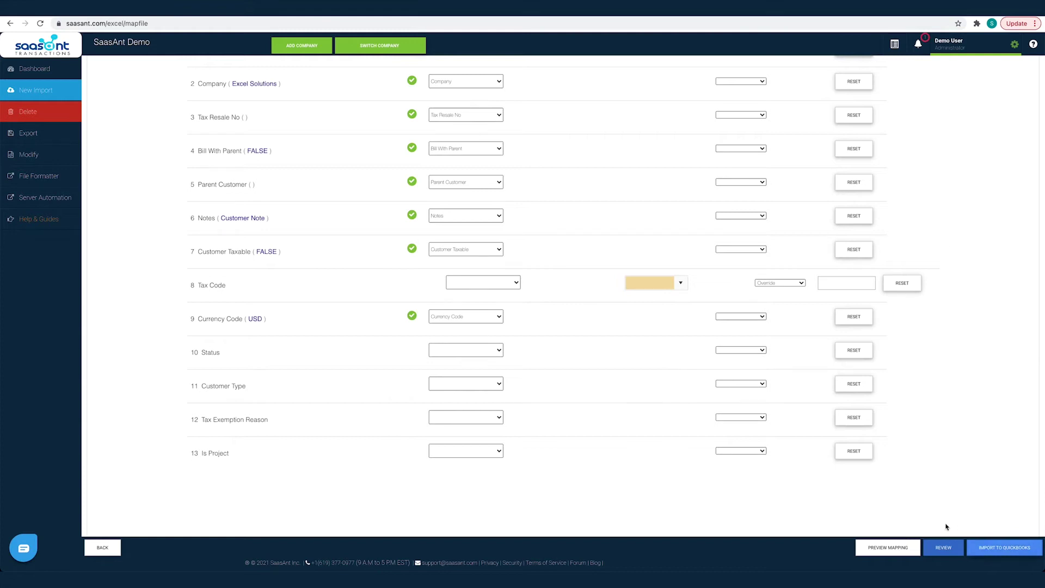
left_click(898, 546)
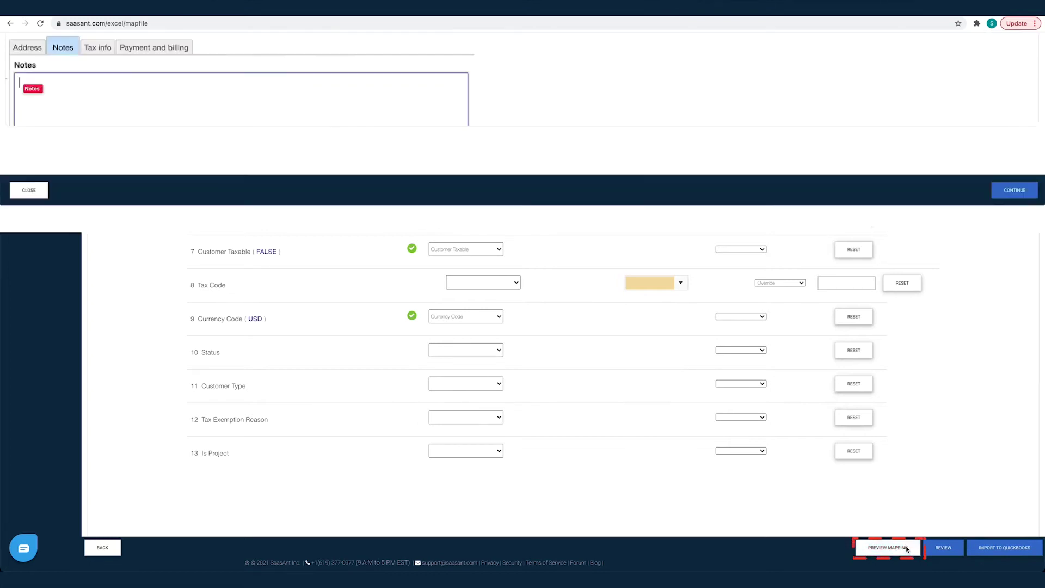
scroll(411, 342, "down", 3)
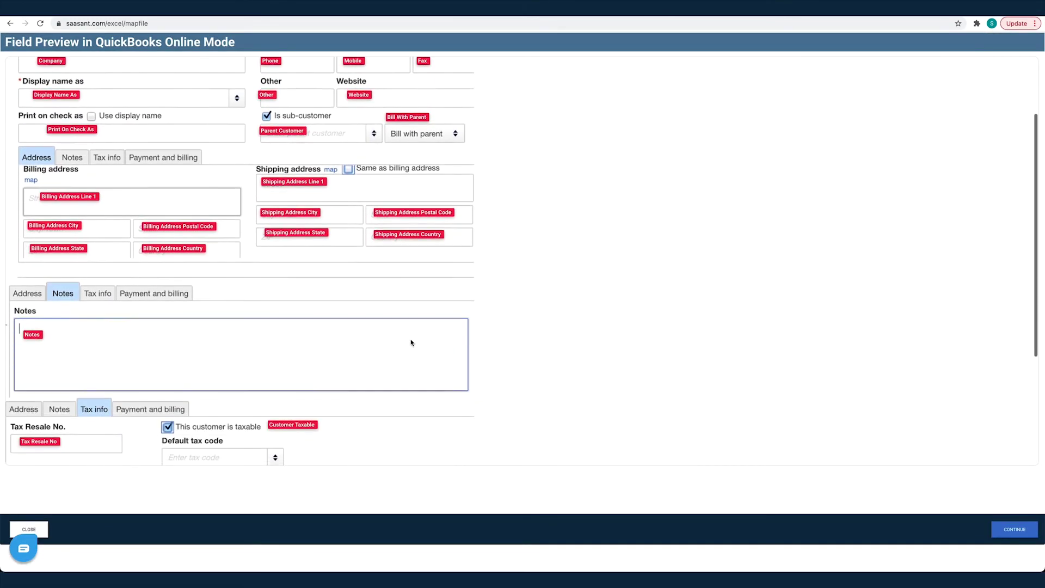
scroll(411, 342, "down", 3)
scroll(411, 342, "down", 3)
scroll(411, 341, "down", 2)
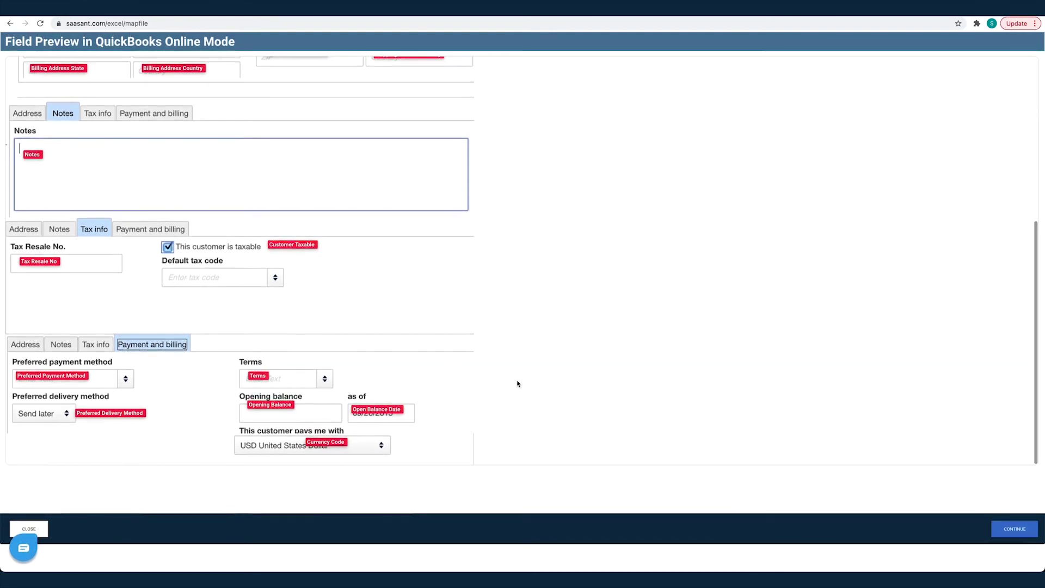
left_click(1013, 529)
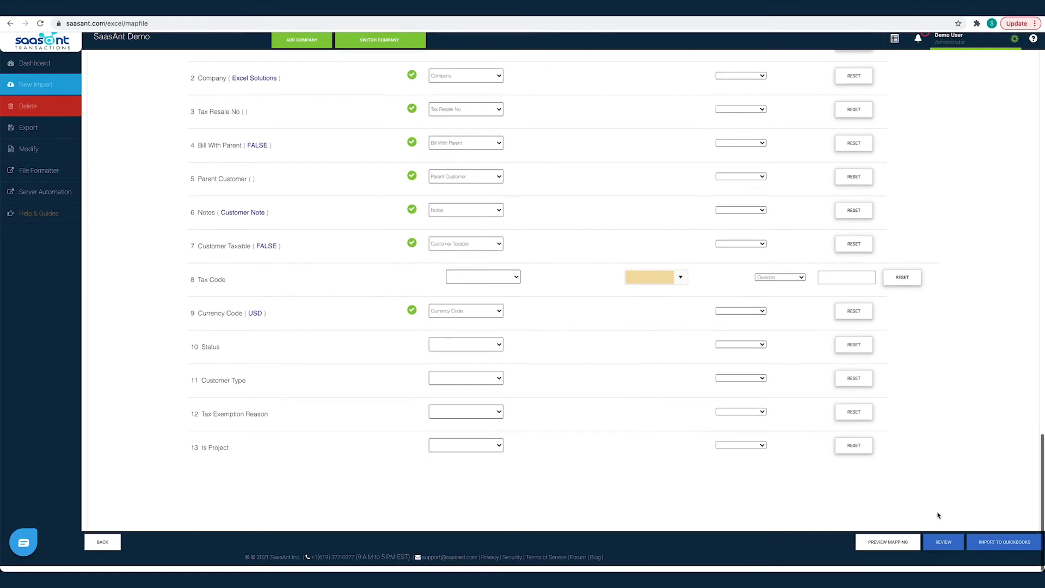
Review the two customer rows, leaving Travis's first name unchanged, and upload them to QuickBooks
left_click(946, 547)
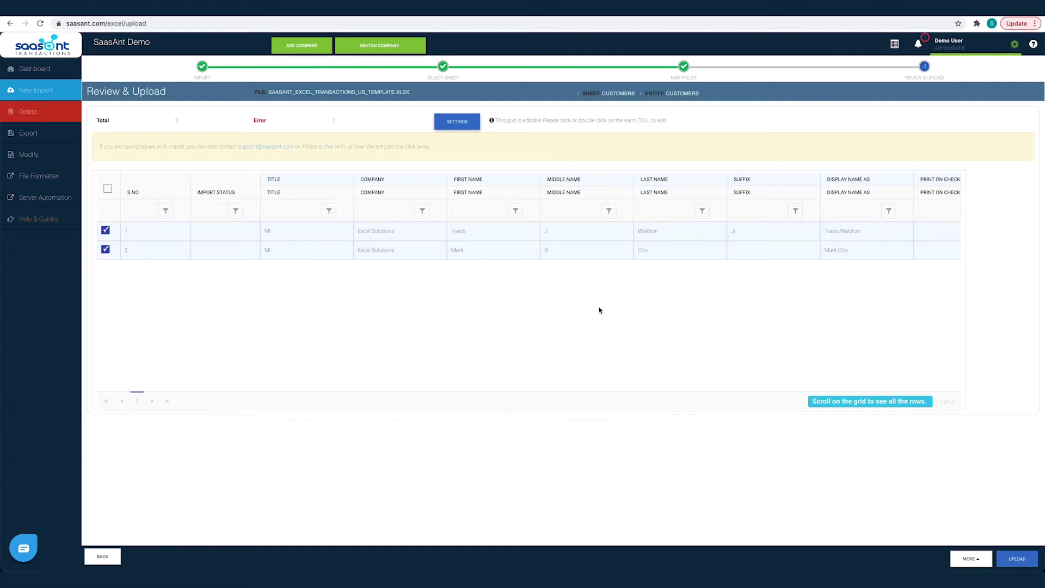
double_click(466, 232)
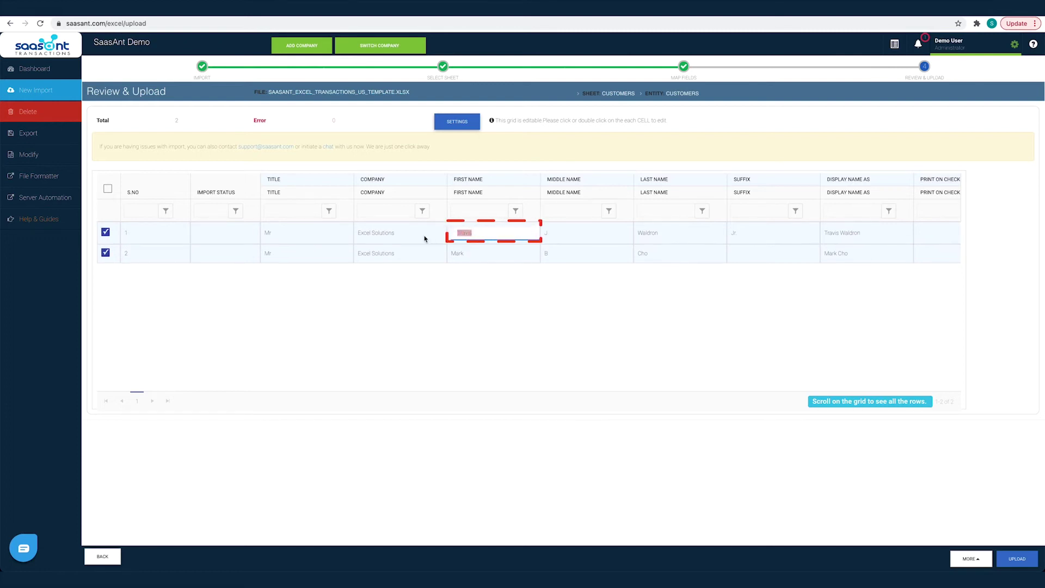
left_click(492, 307)
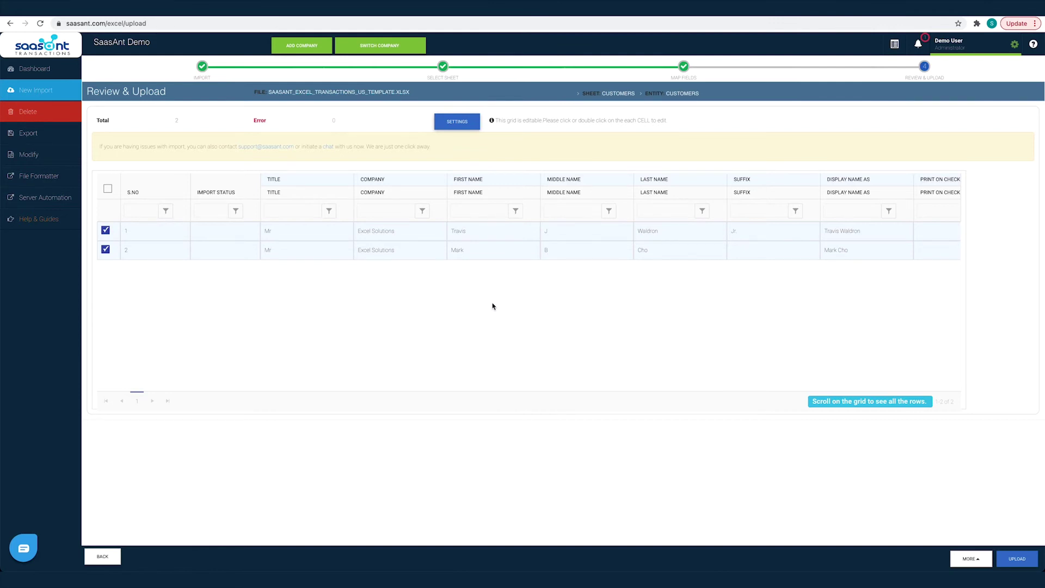
left_click(1017, 558)
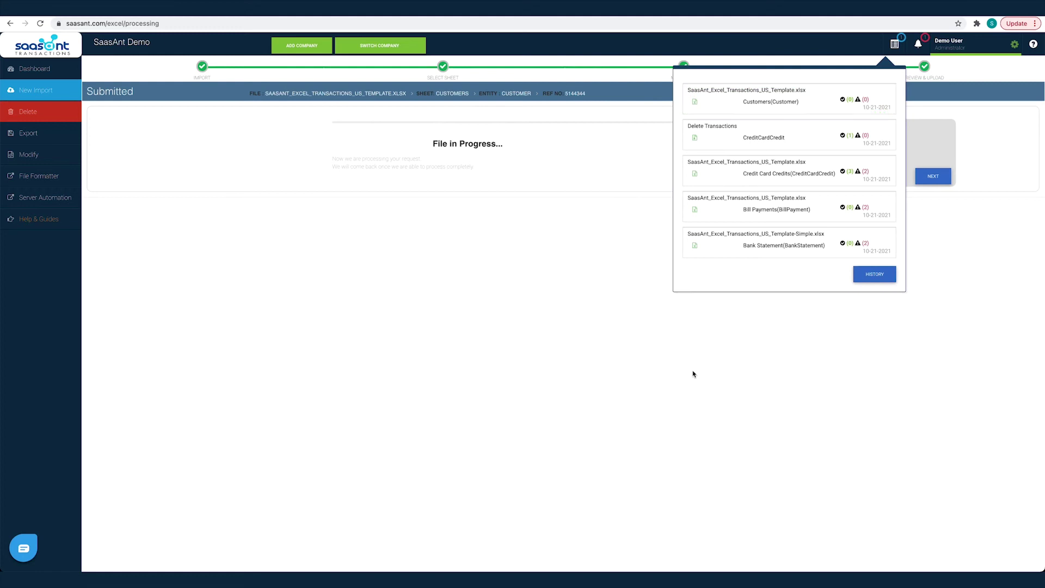
View the Customers import results, inspect Mark Cho's failed company value, then show the success records
left_click(894, 44)
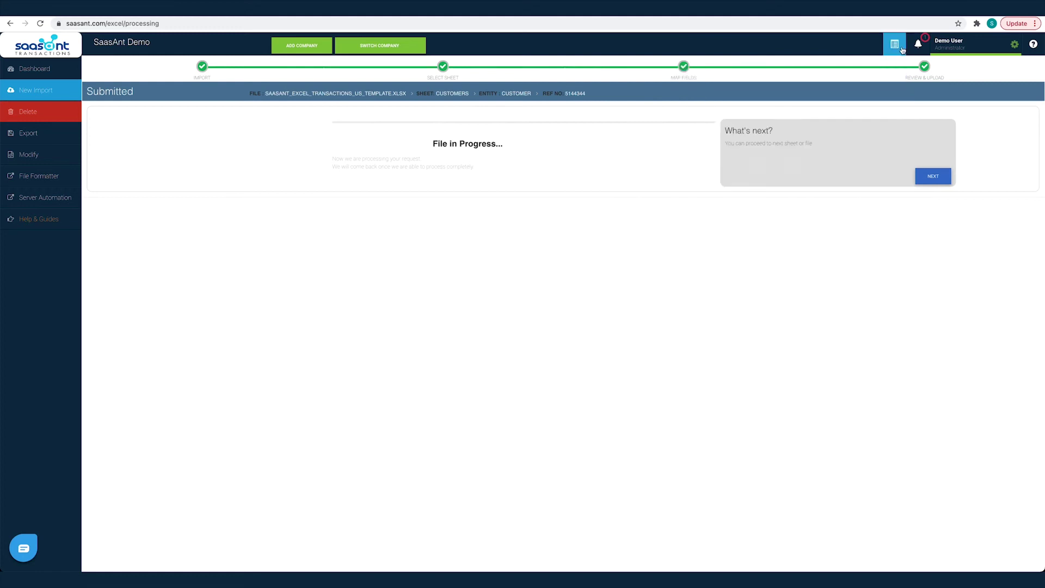
left_click(811, 107)
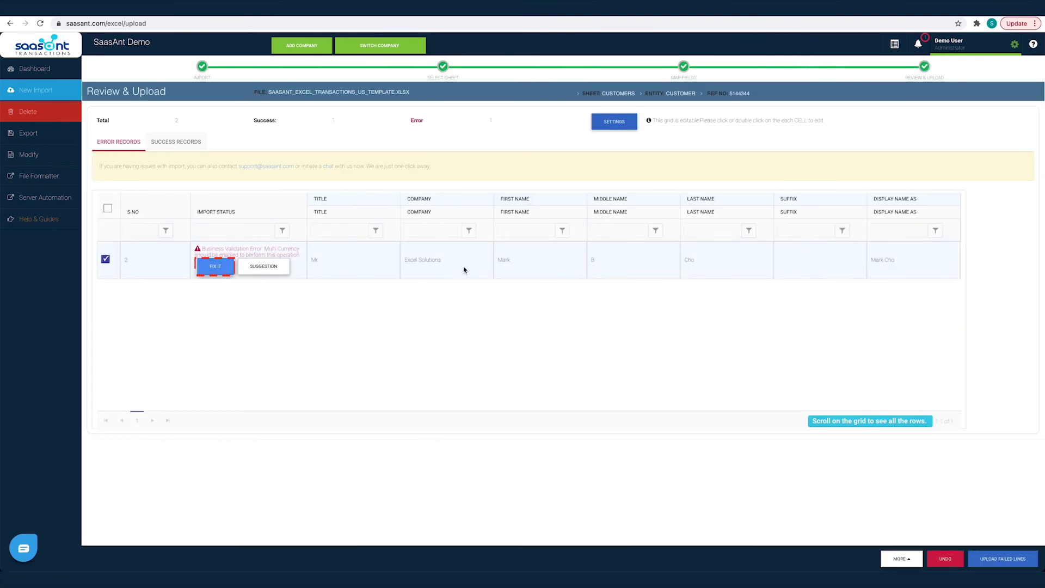
double_click(433, 260)
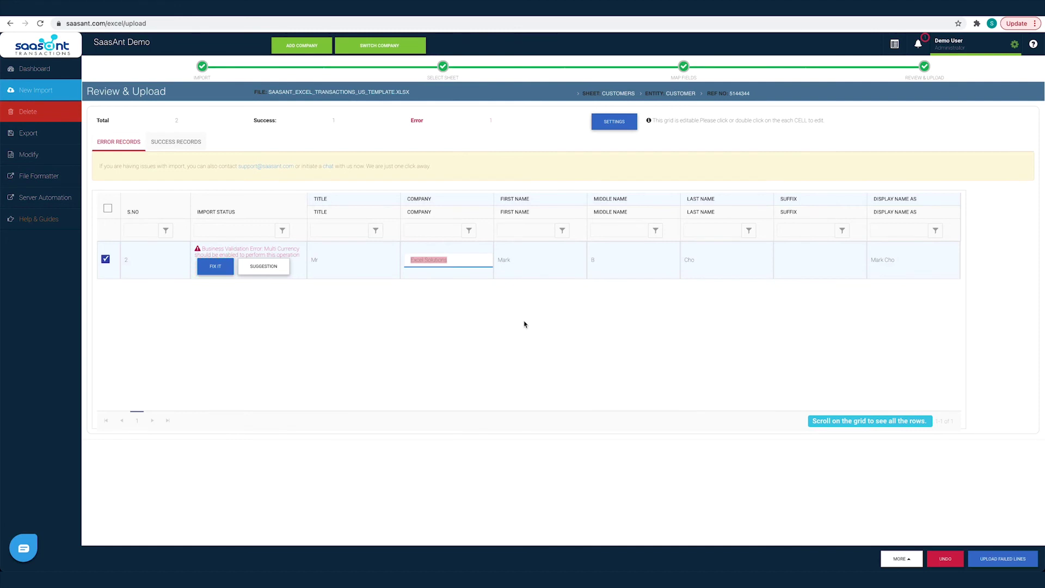
key("BackSpace")
left_click(525, 324)
left_click(179, 143)
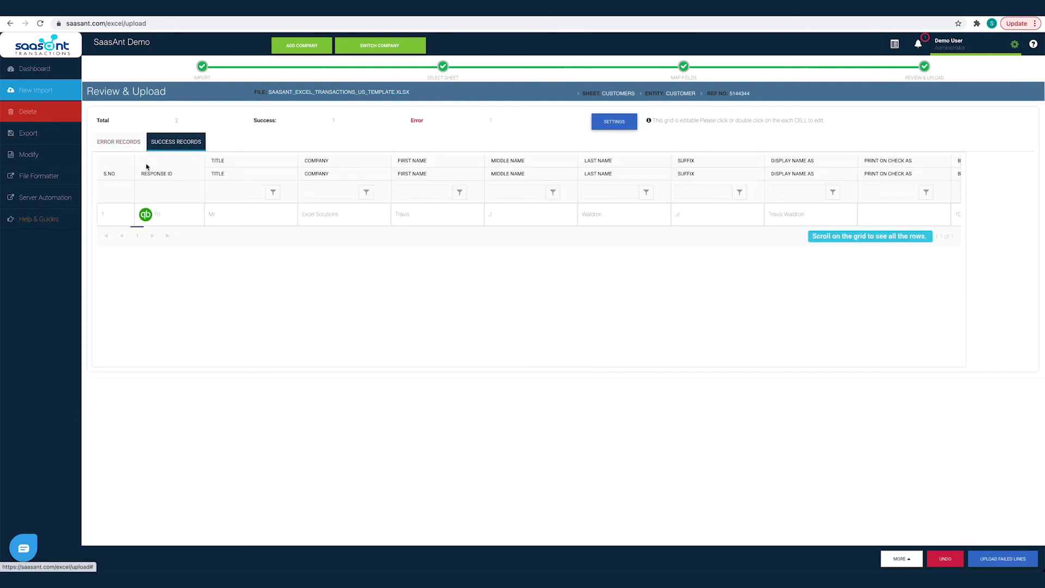
left_click(146, 215)
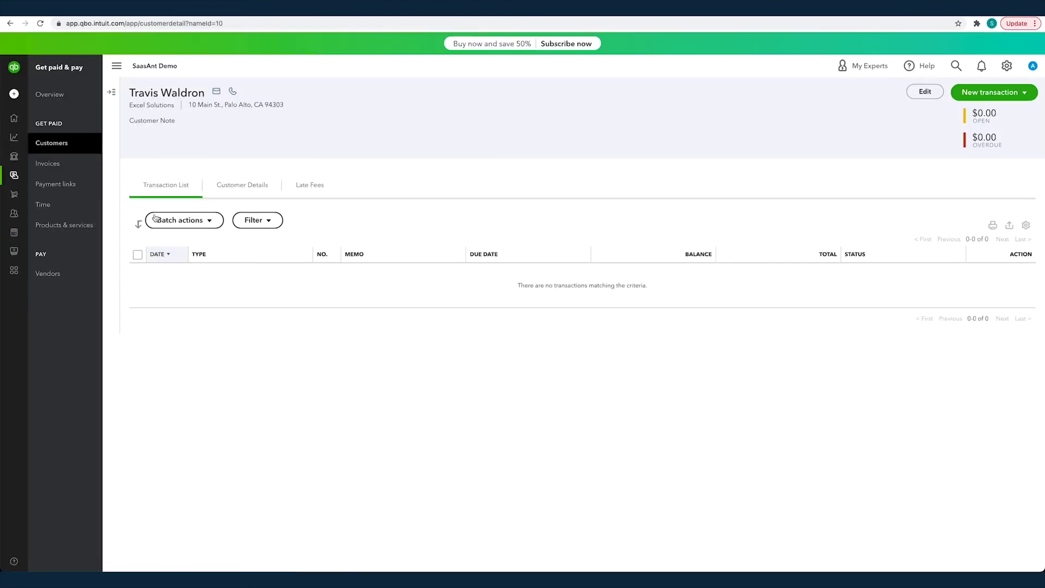
key("ctrl+Tab")
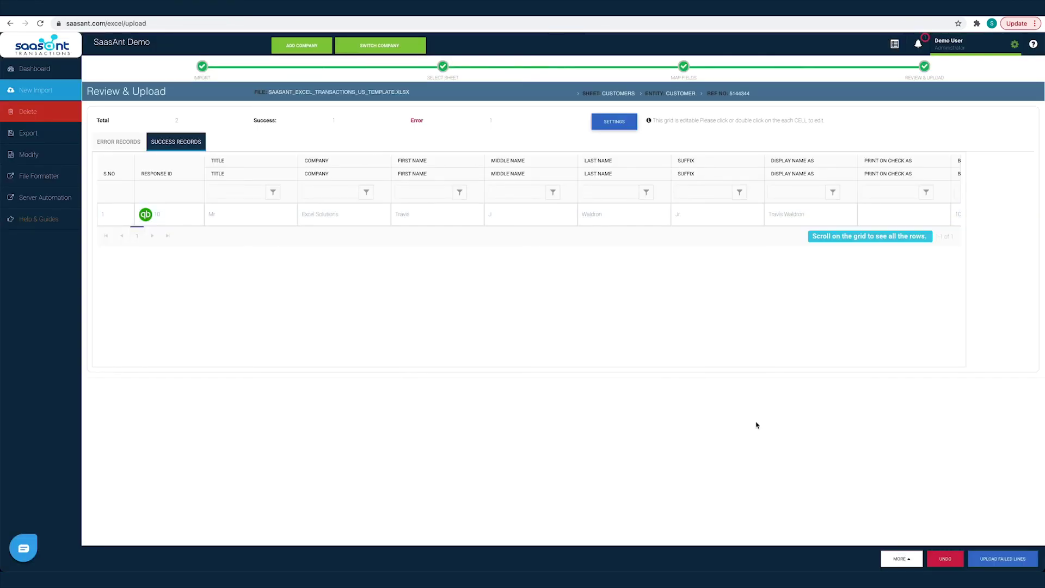
left_click(945, 558)
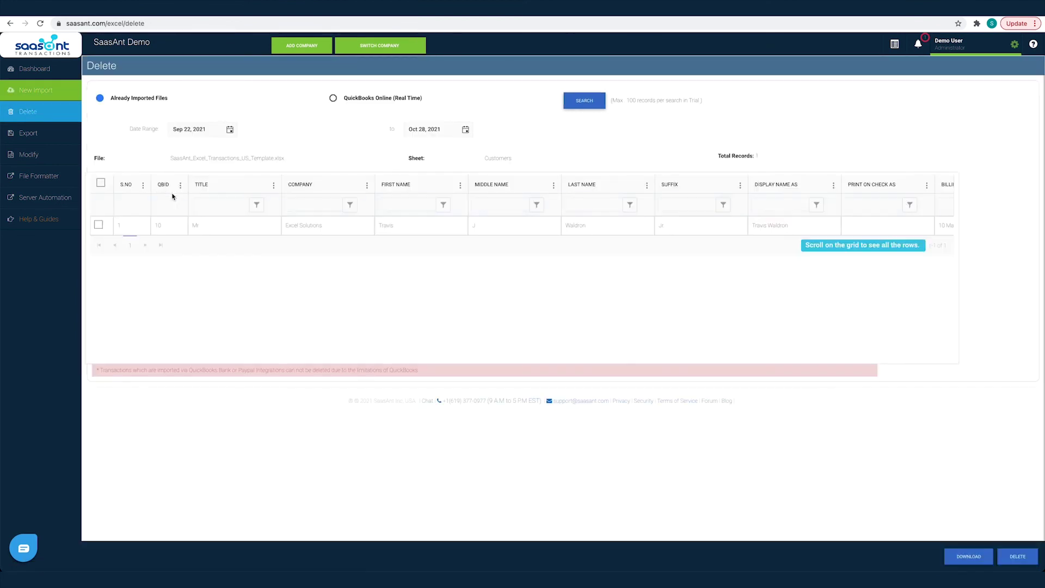
left_click(100, 183)
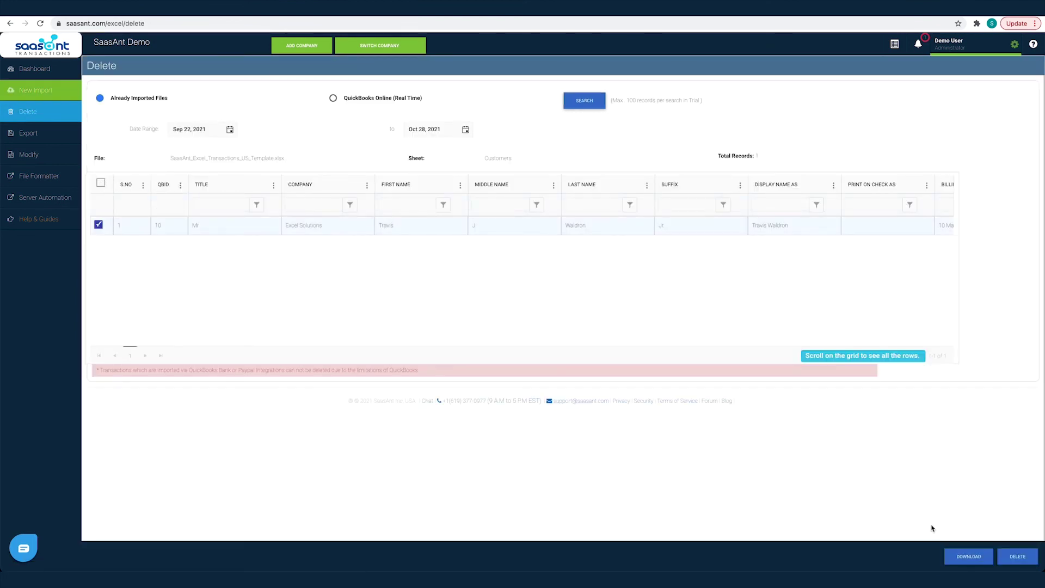
left_click(1017, 556)
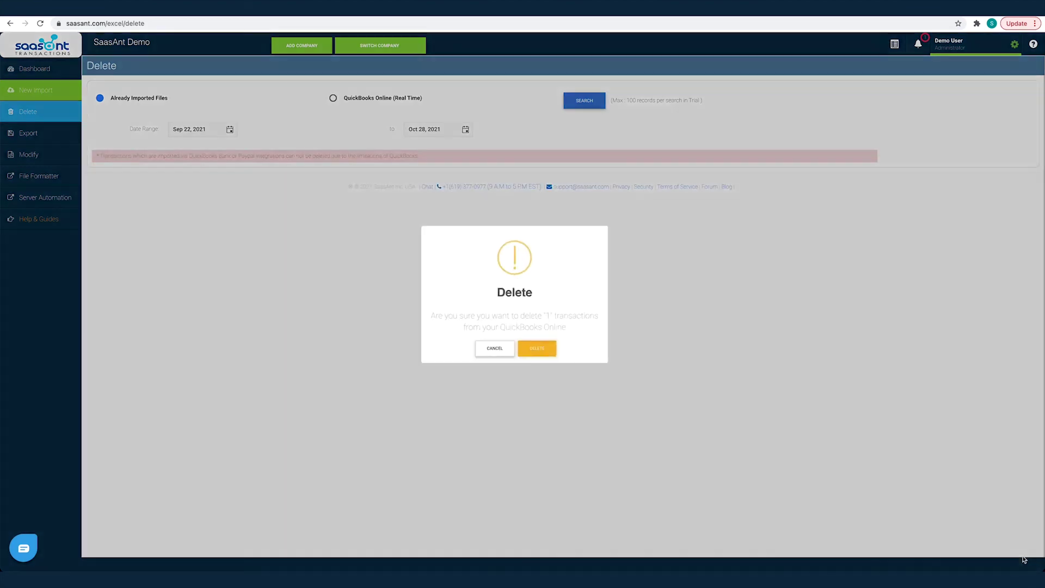
left_click(556, 365)
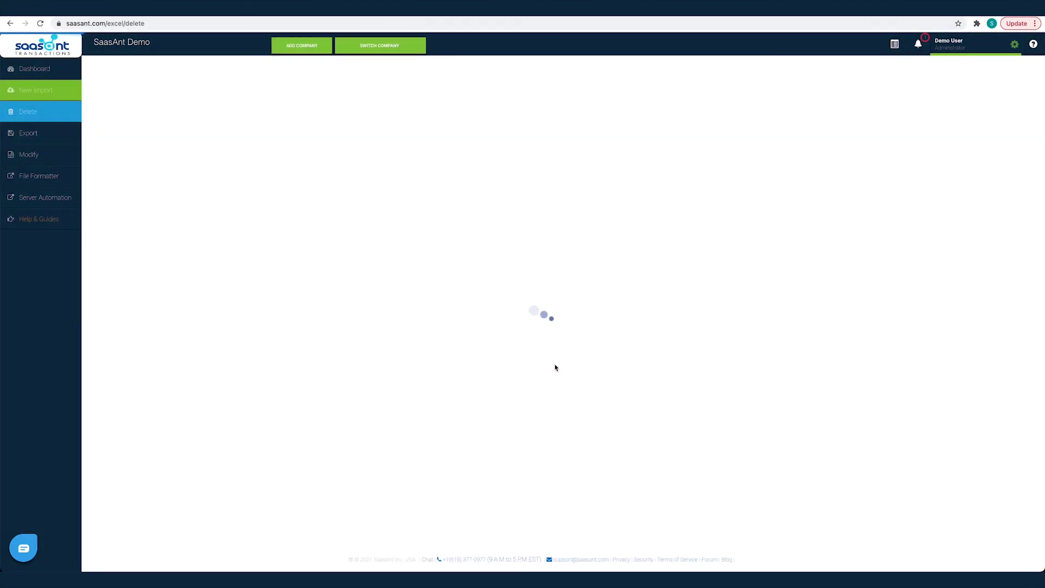